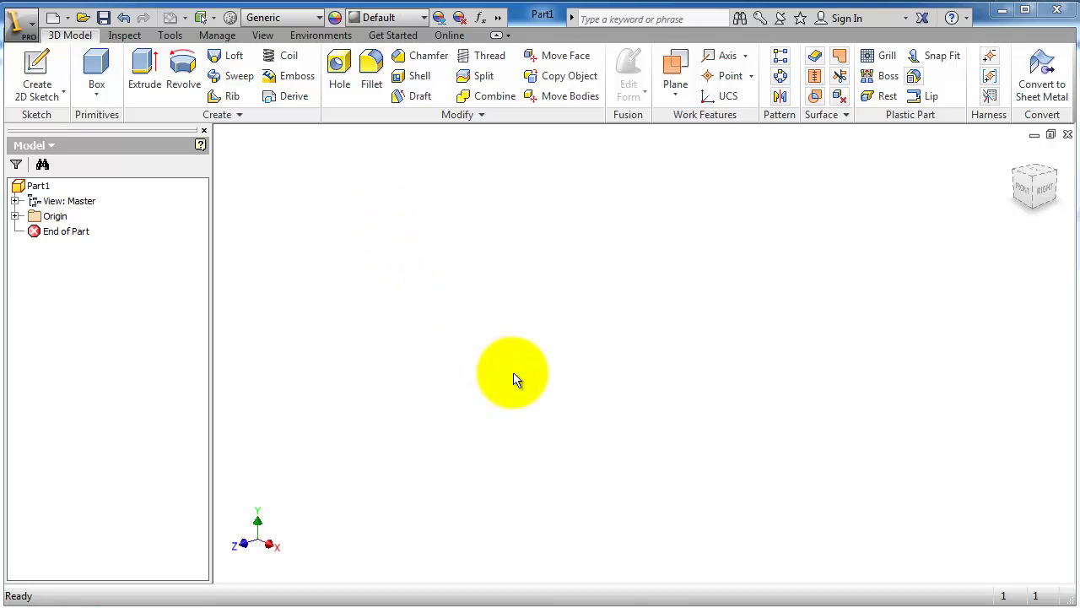
# - Start a new 2D sketch on the origin YZ Plane
pyautogui.click(15, 217)
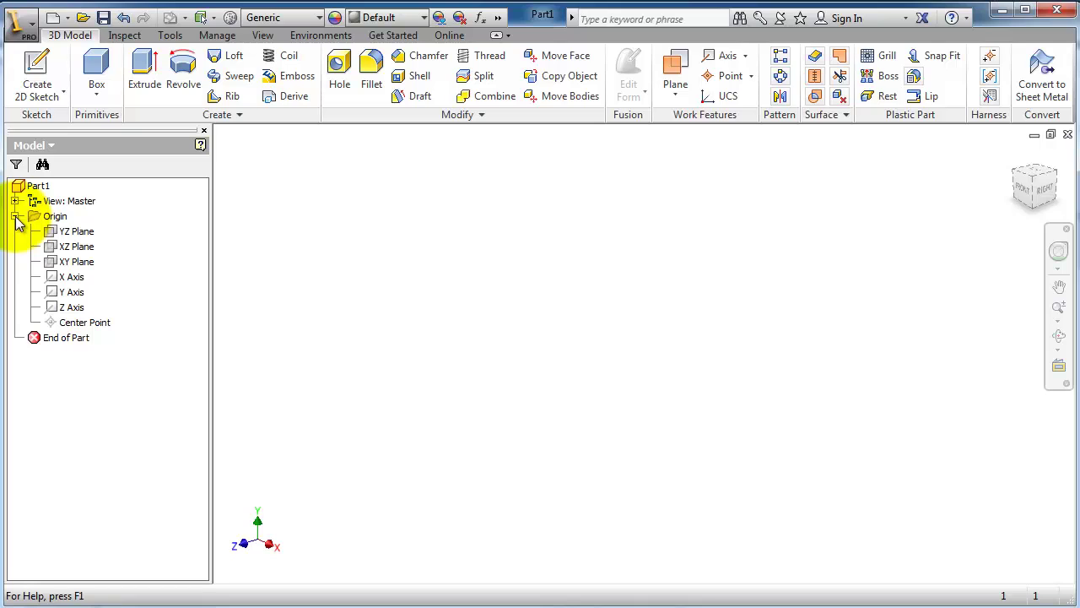
pyautogui.click(76, 232)
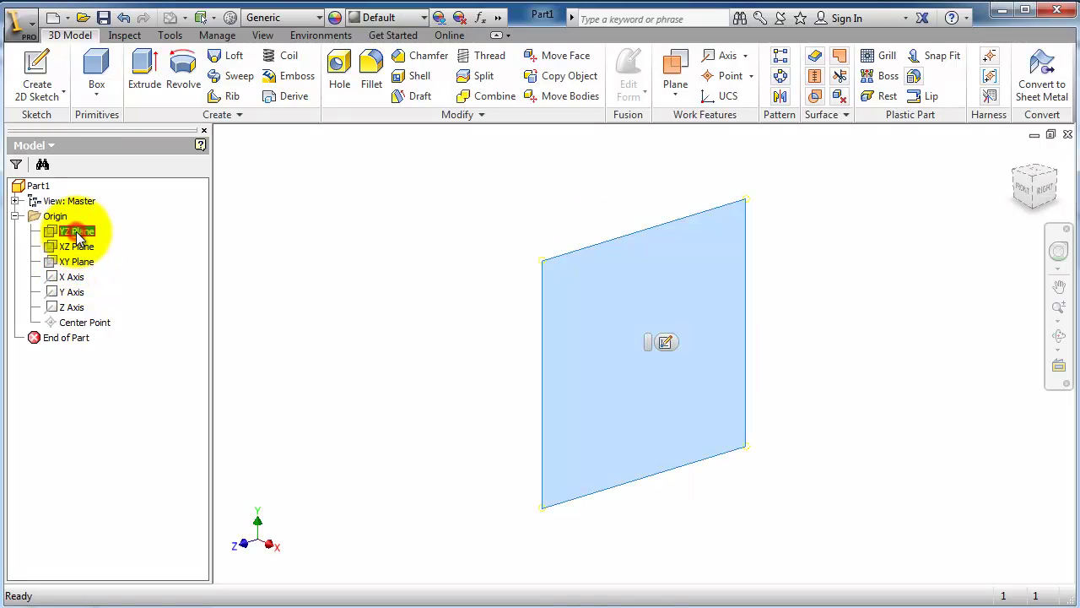
pyautogui.click(664, 343)
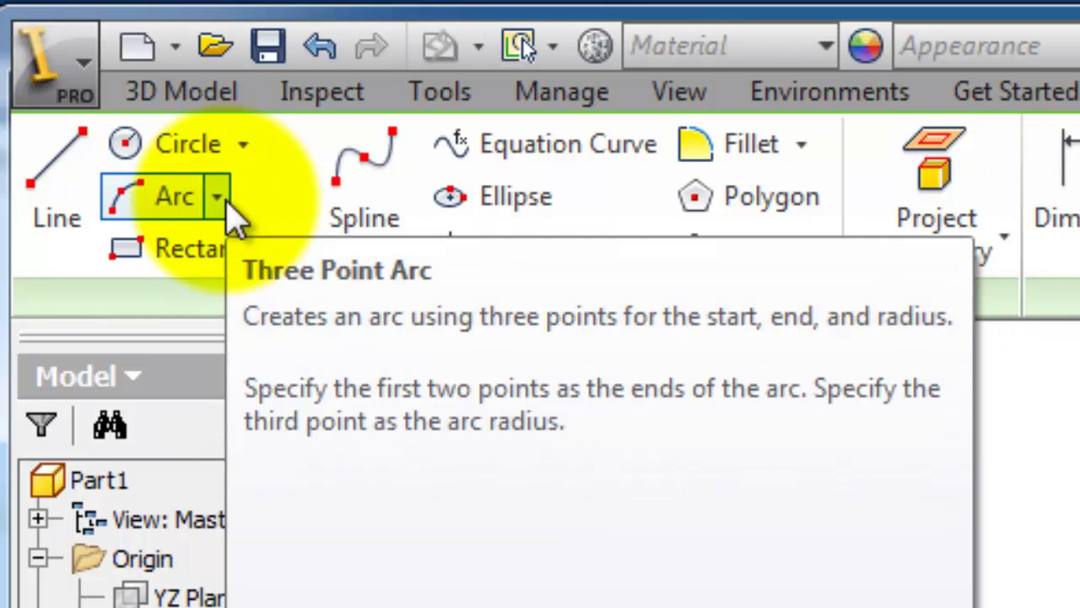
# - Draw a three-point arc left of the vertical axis and above the horizontal axis, rising to the right and bulging upward
pyautogui.click(224, 203)
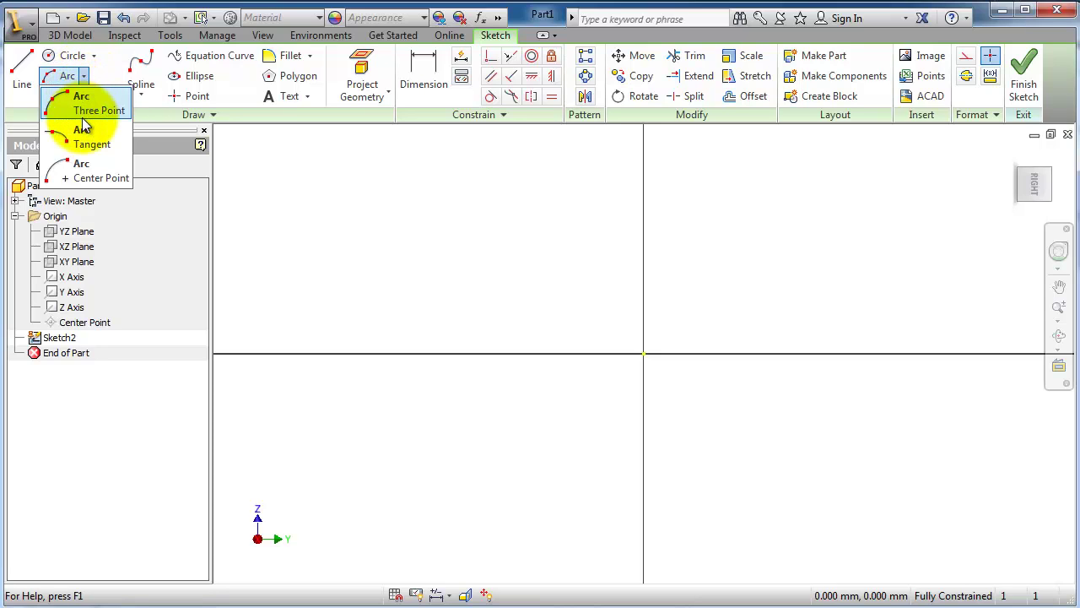
pyautogui.click(95, 110)
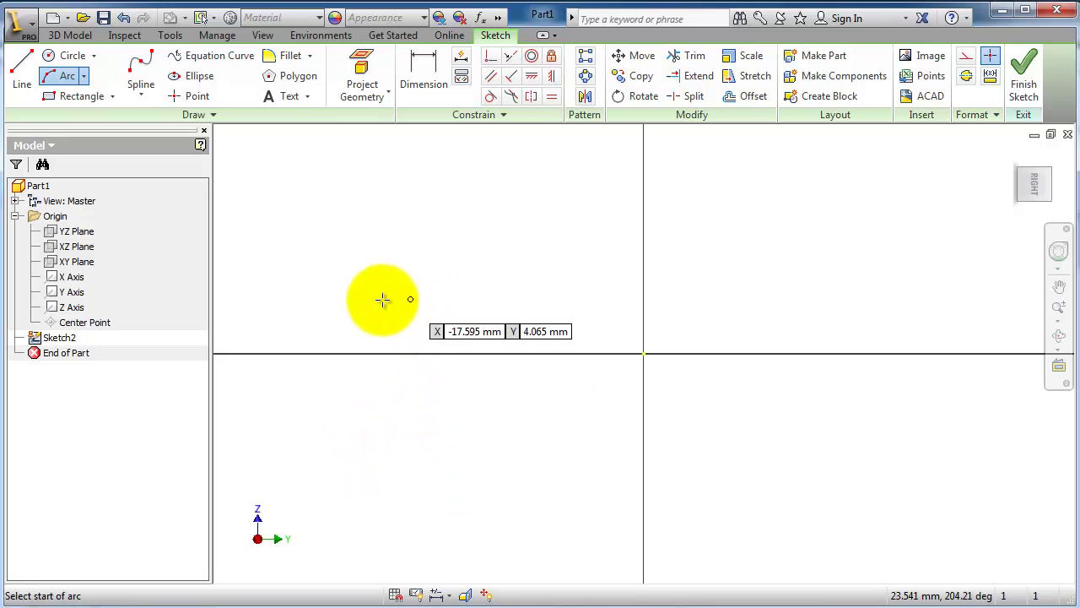
pyautogui.click(337, 303)
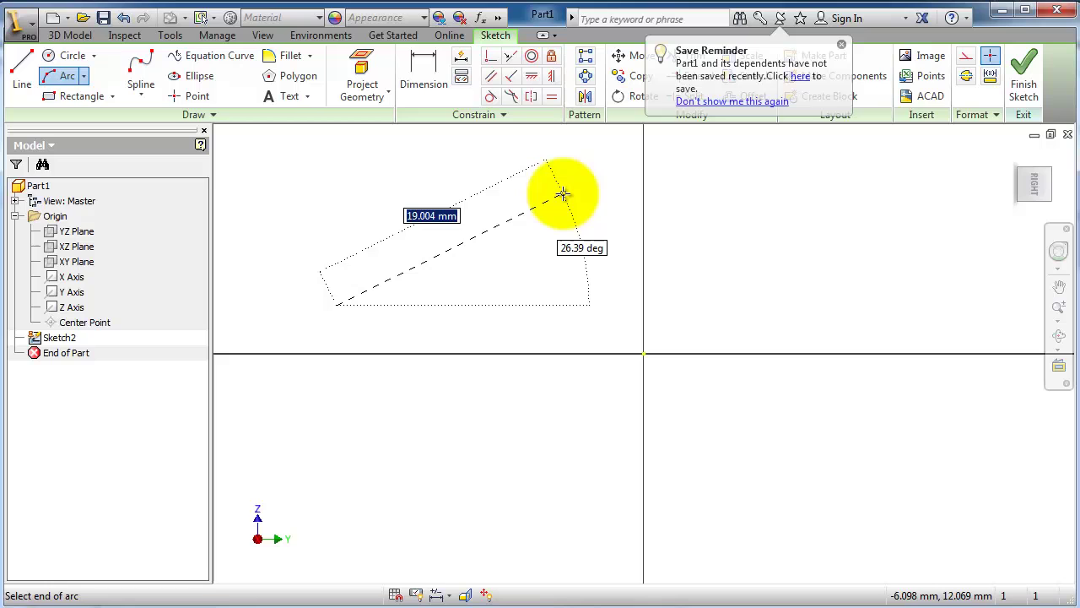
pyautogui.click(595, 184)
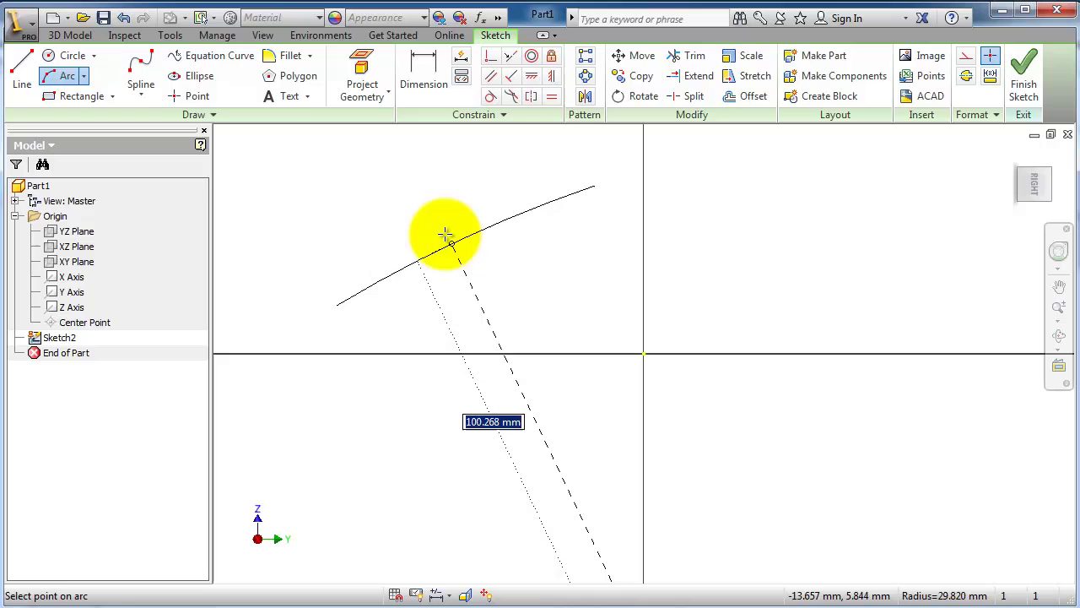
pyautogui.click(432, 199)
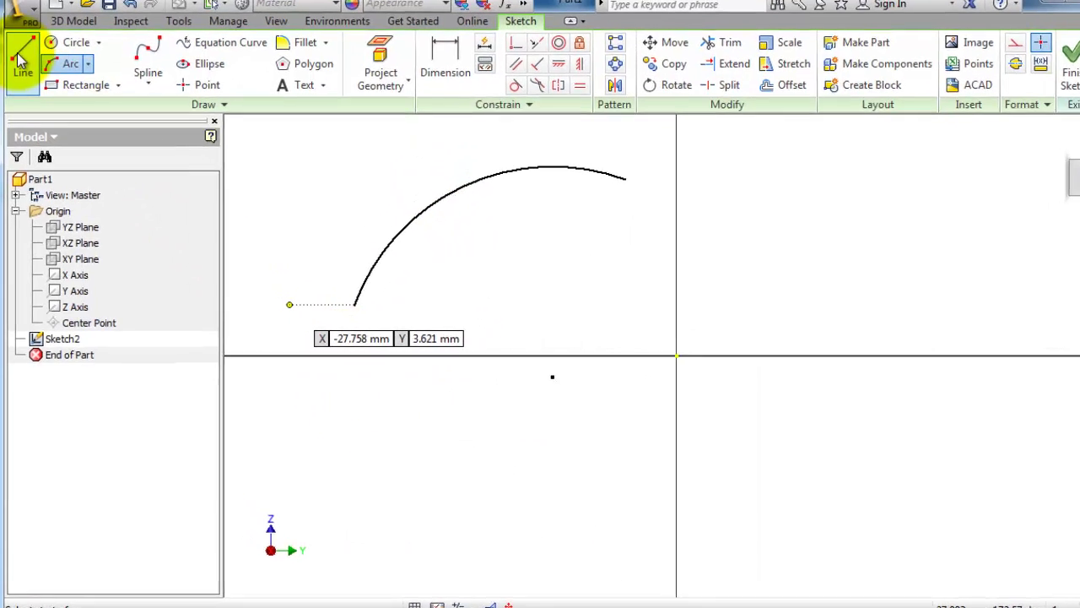
# - Draw a chain of three connected lines right of the first arc, forming an open profile whose gap faces the arc
pyautogui.click(21, 59)
pyautogui.click(823, 184)
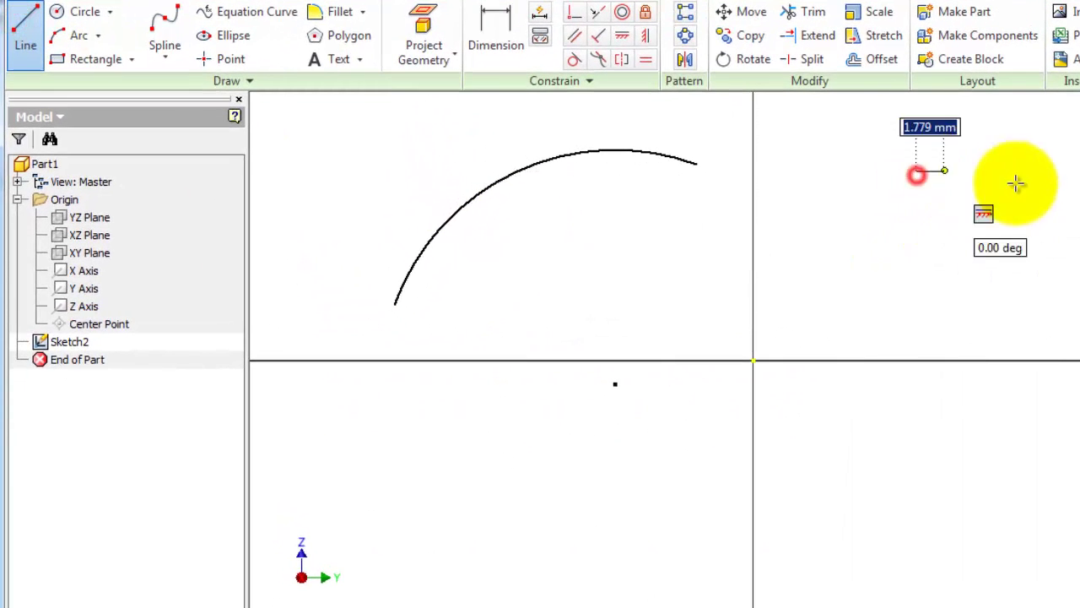
pyautogui.click(1079, 165)
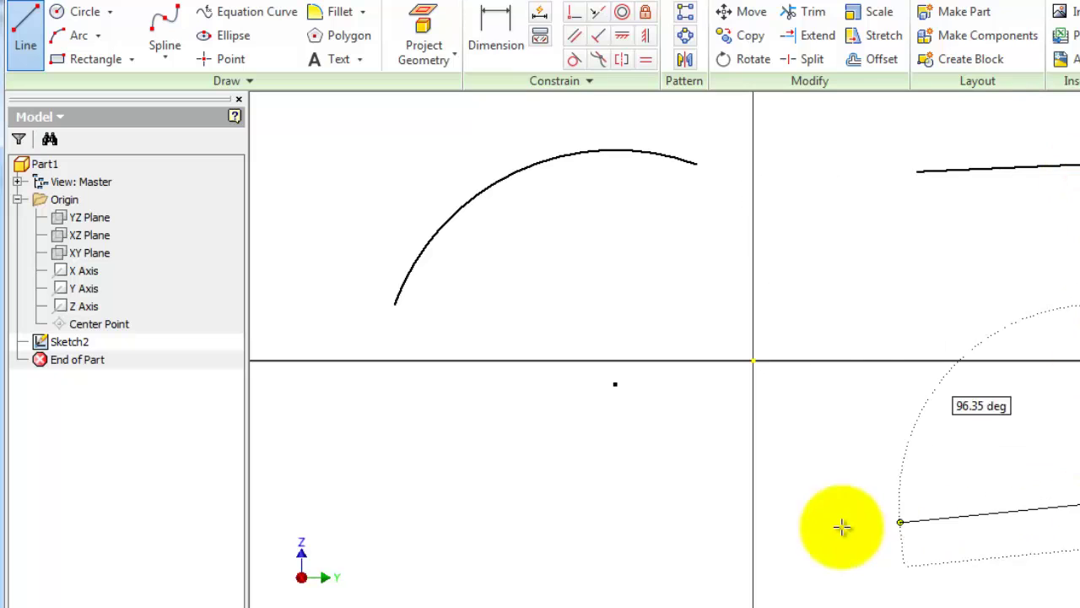
pyautogui.click(827, 433)
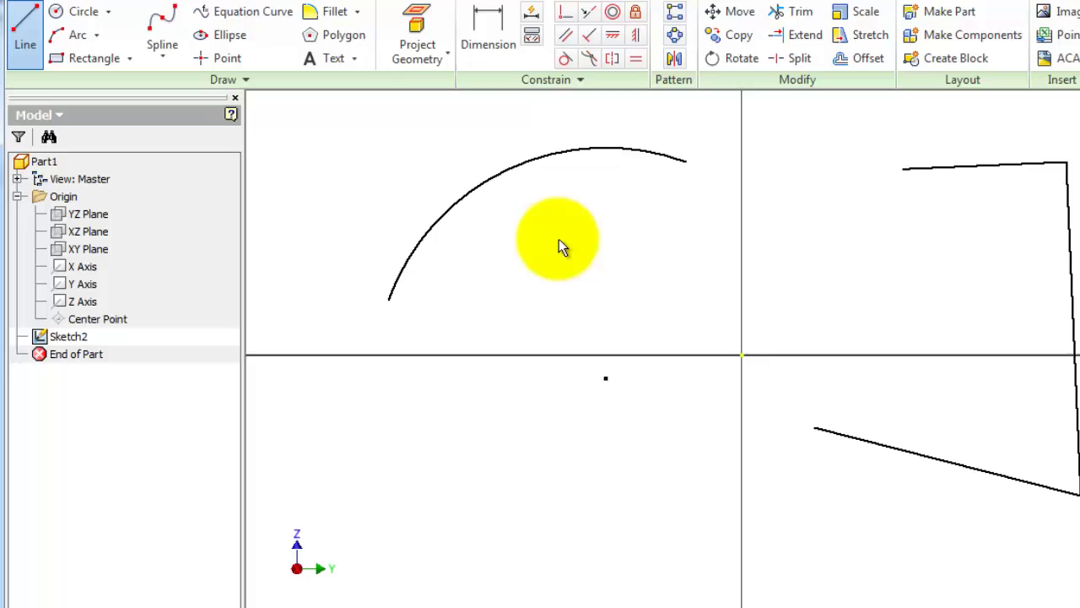
# - Close the open line profile with a three-point arc of about 9 mm radius between its two free endpoints, bulging left
pyautogui.click(70, 35)
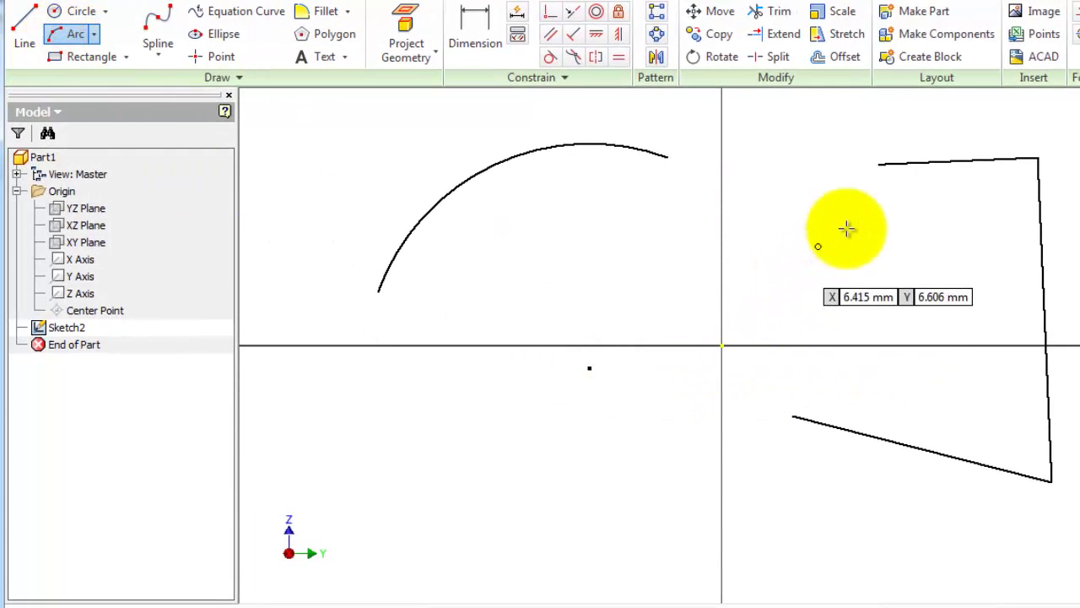
pyautogui.click(881, 165)
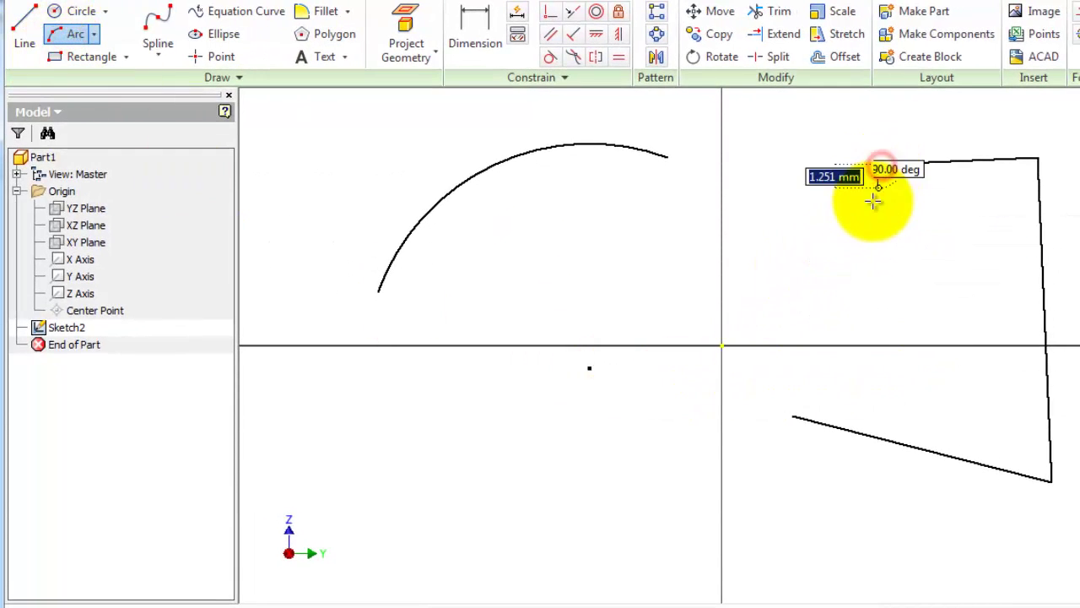
pyautogui.click(796, 419)
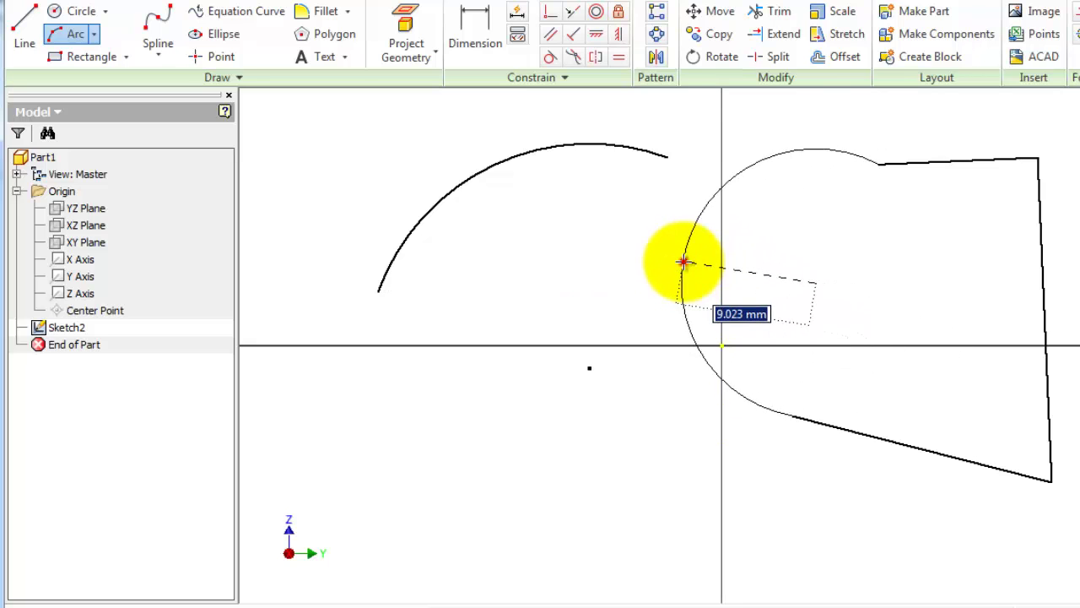
pyautogui.click(684, 261)
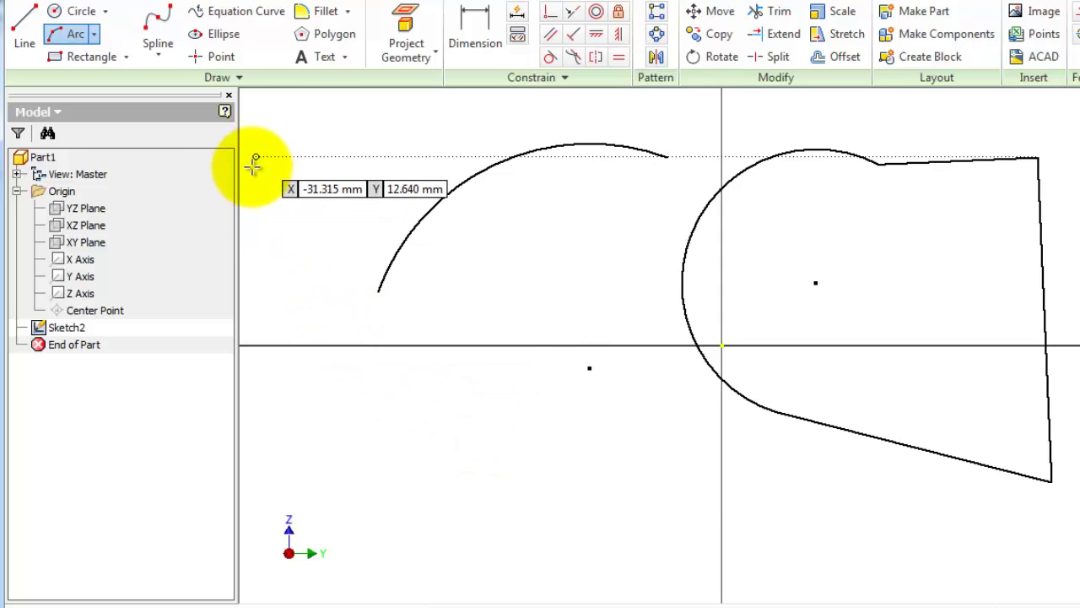
pyautogui.click(93, 35)
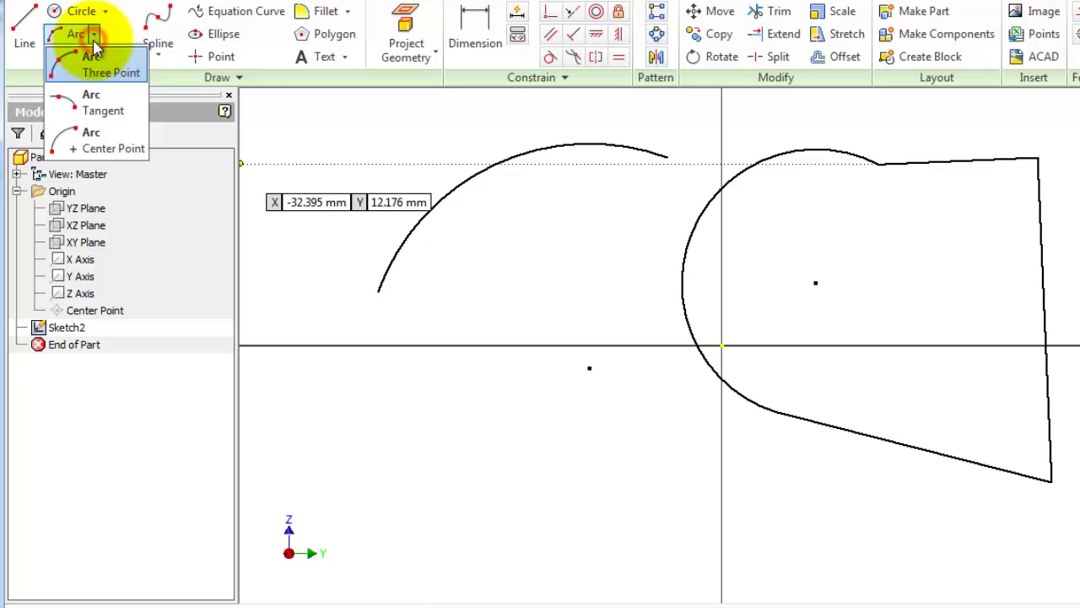
pyautogui.click(97, 115)
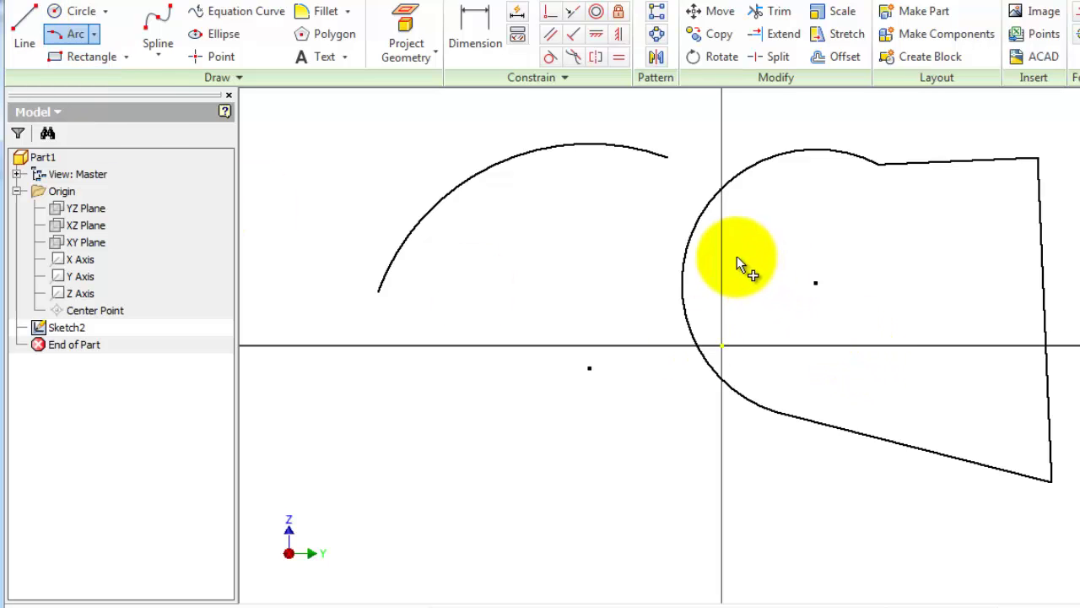
pyautogui.click(690, 244)
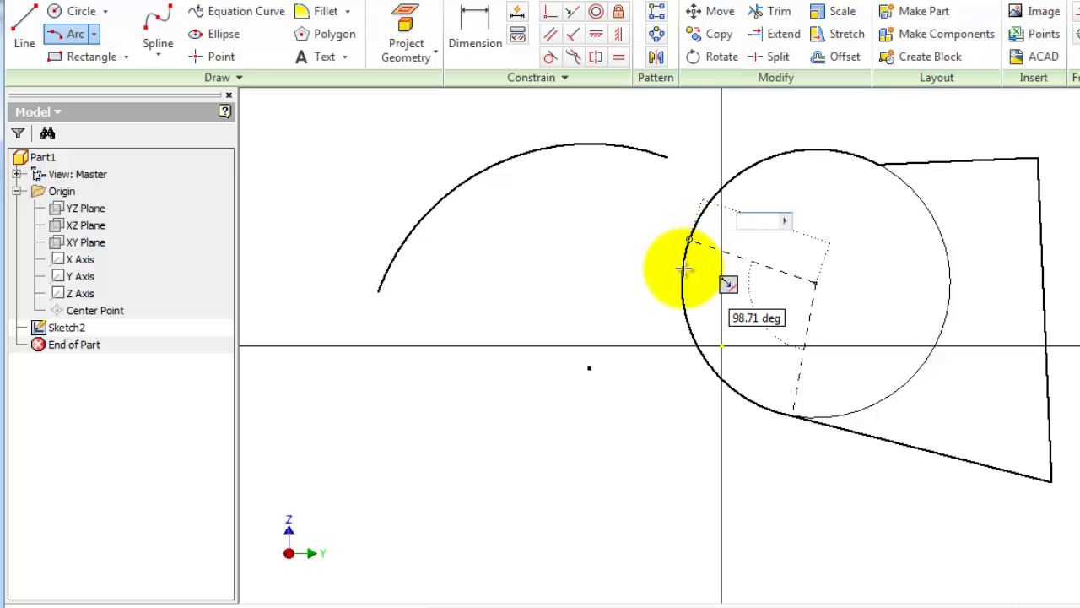
pyautogui.press('Escape')
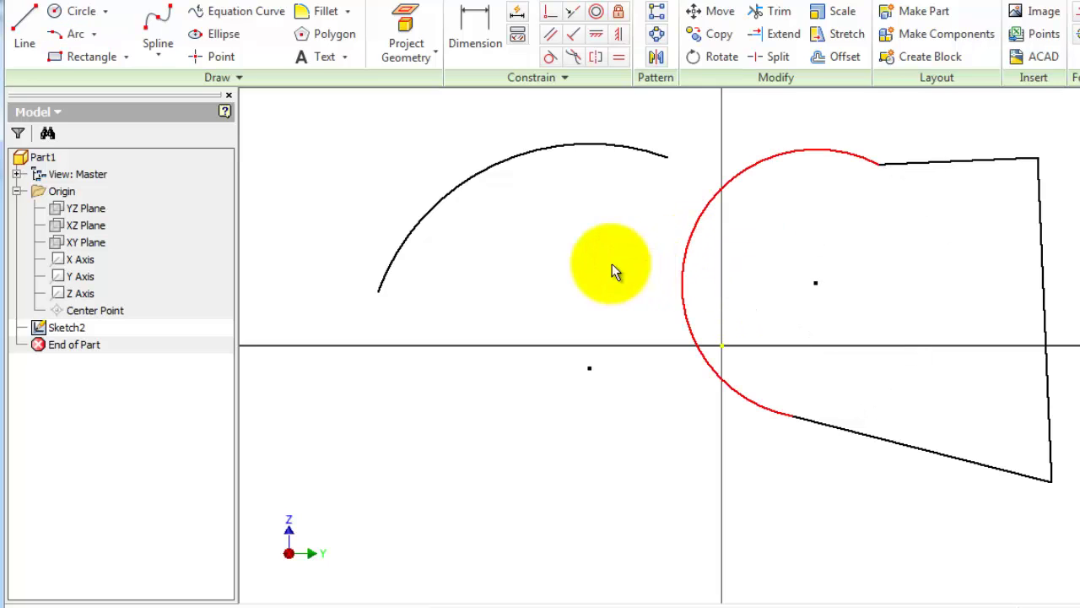
# - Delete the three-point arc that closes the line profile
pyautogui.click(624, 265)
pyautogui.click(680, 254)
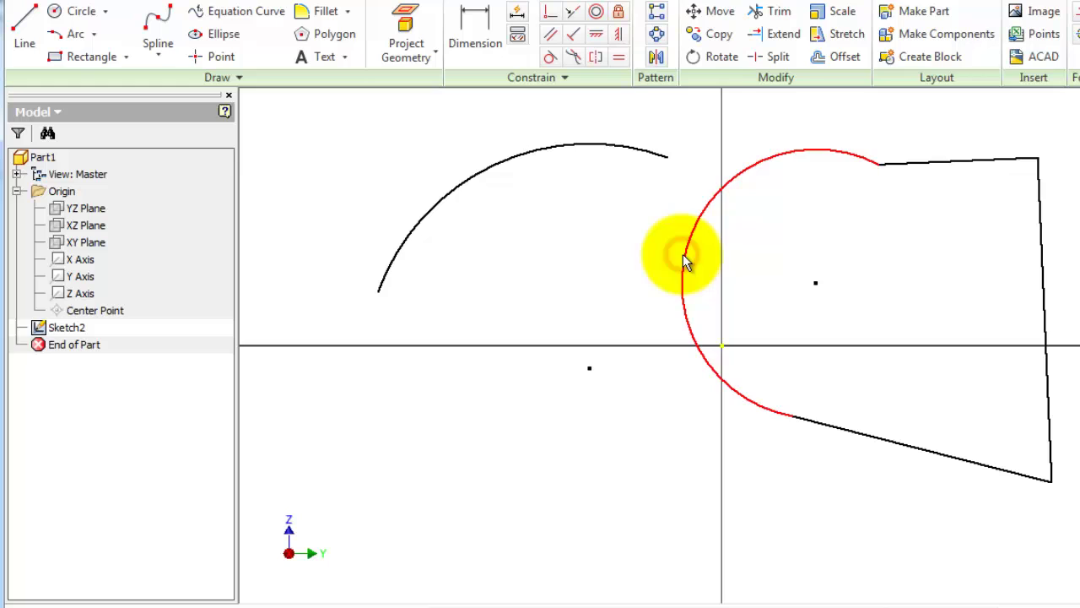
pyautogui.press('Delete')
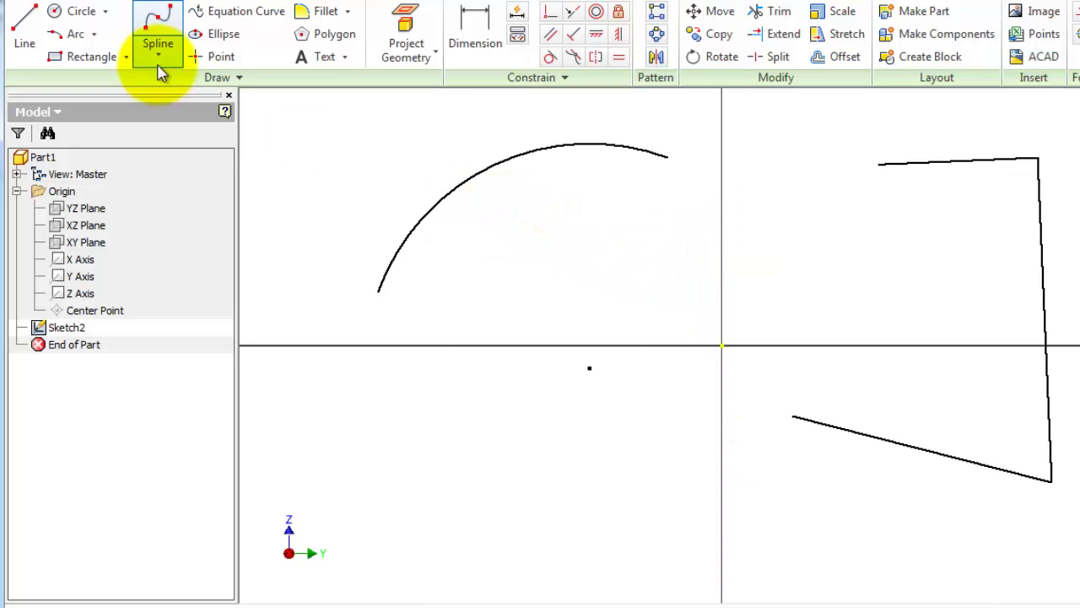
# - Draw a tangent arc from the lower line's free end to the upper line's free end to close the profile
pyautogui.click(88, 37)
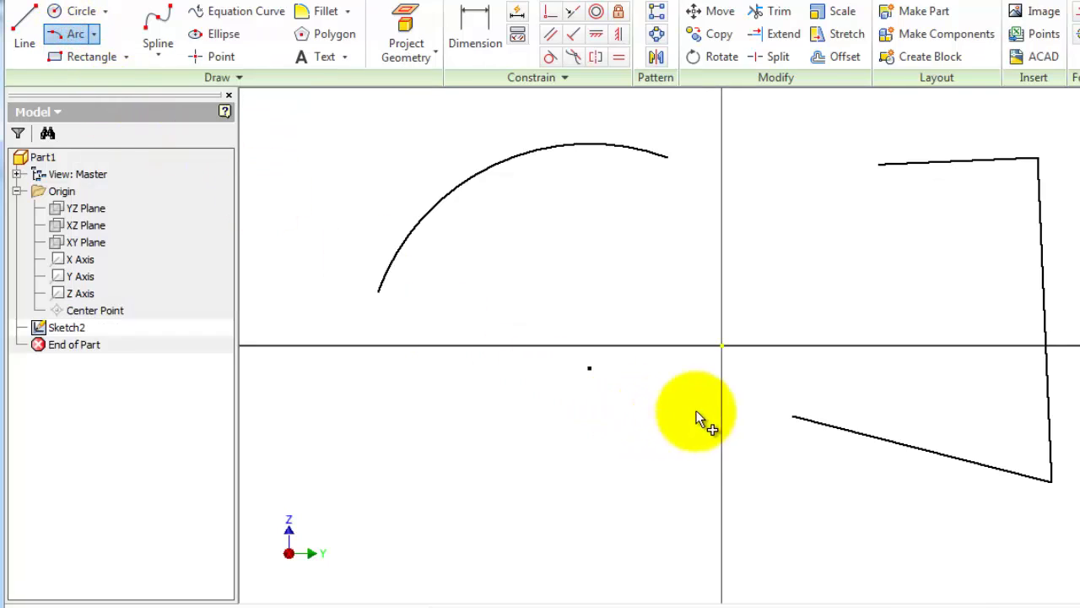
pyautogui.click(793, 417)
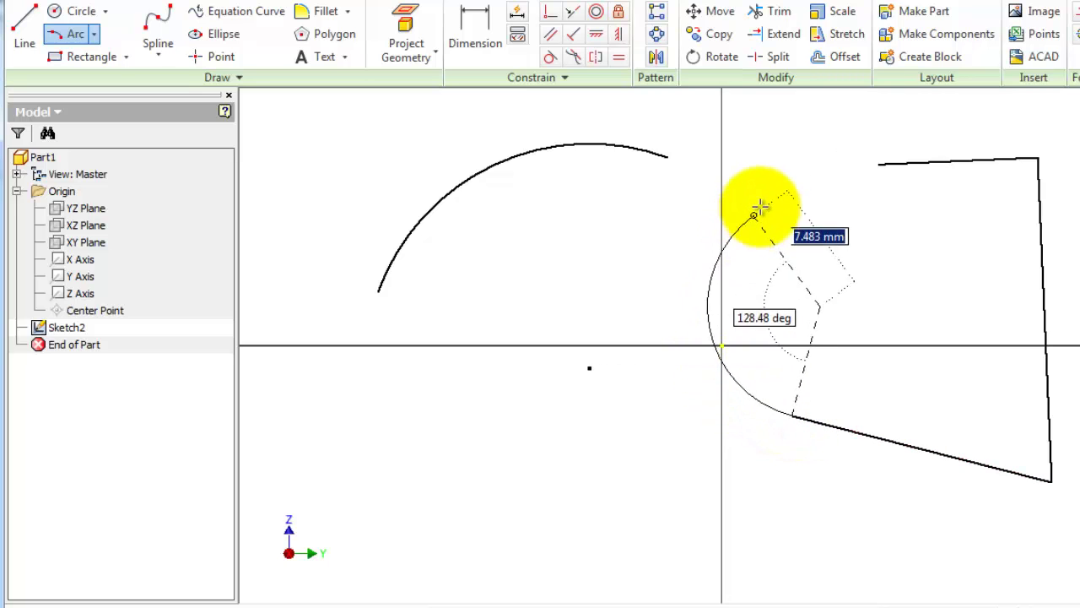
pyautogui.click(880, 164)
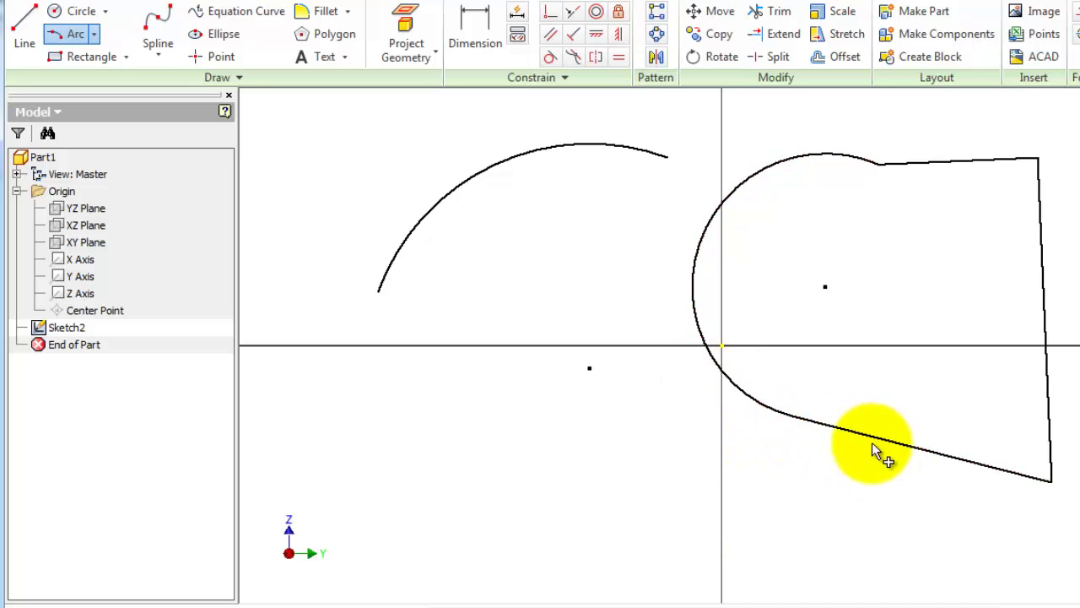
# - Extend the left three-point arc with a tangent arc from its lower endpoint, curving down and to the right
pyautogui.click(27, 19)
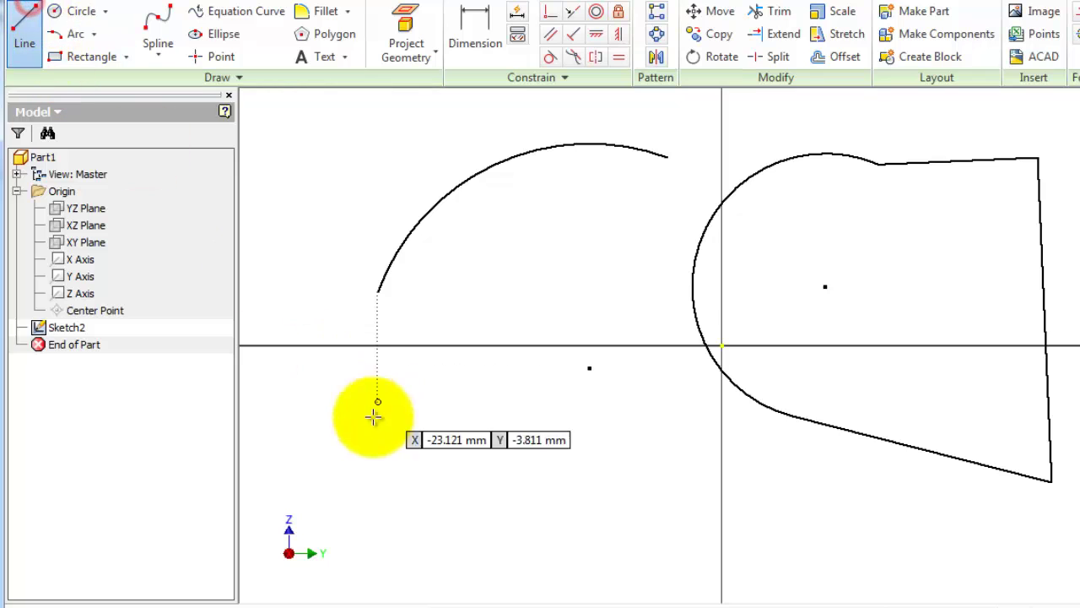
pyautogui.click(53, 38)
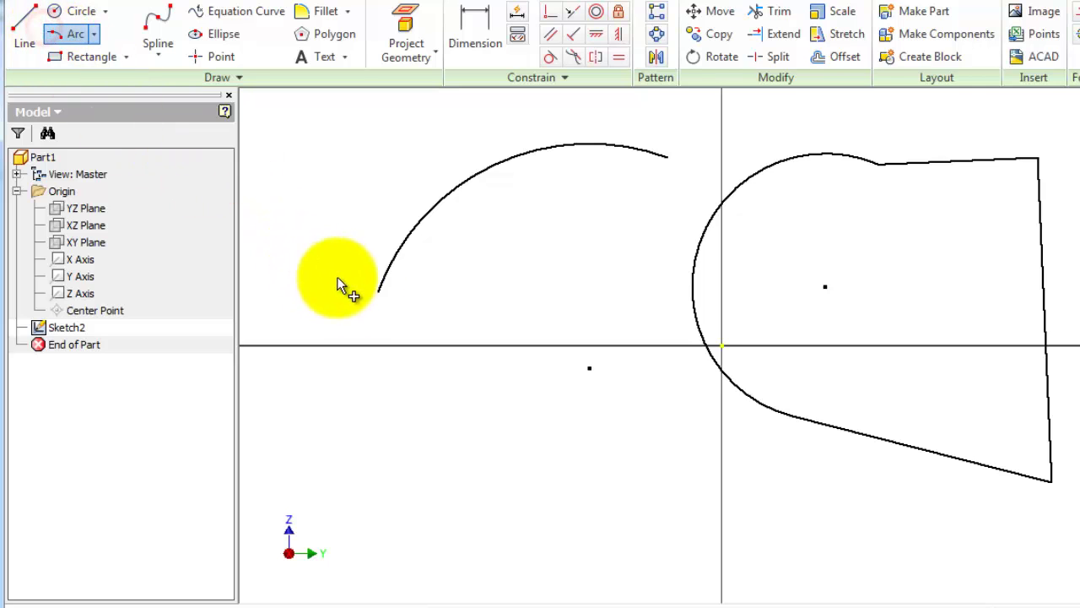
pyautogui.click(379, 293)
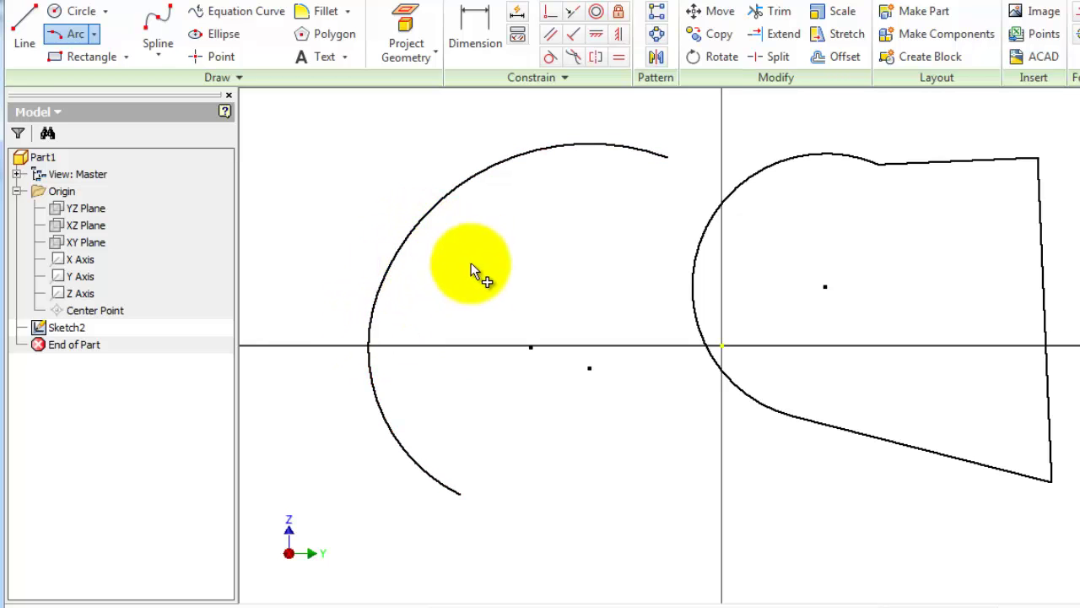
# - Draw a center point arc centered on the left curve's lower end, from the line profile's lower-right corner, sweeping about 180° underneath
pyautogui.moveTo(821, 520)
pyautogui.mouseDown(button='middle')
pyautogui.moveTo(767, 447)
pyautogui.moveTo(810, 287)
pyautogui.moveTo(801, 272)
pyautogui.mouseUp(button='middle')
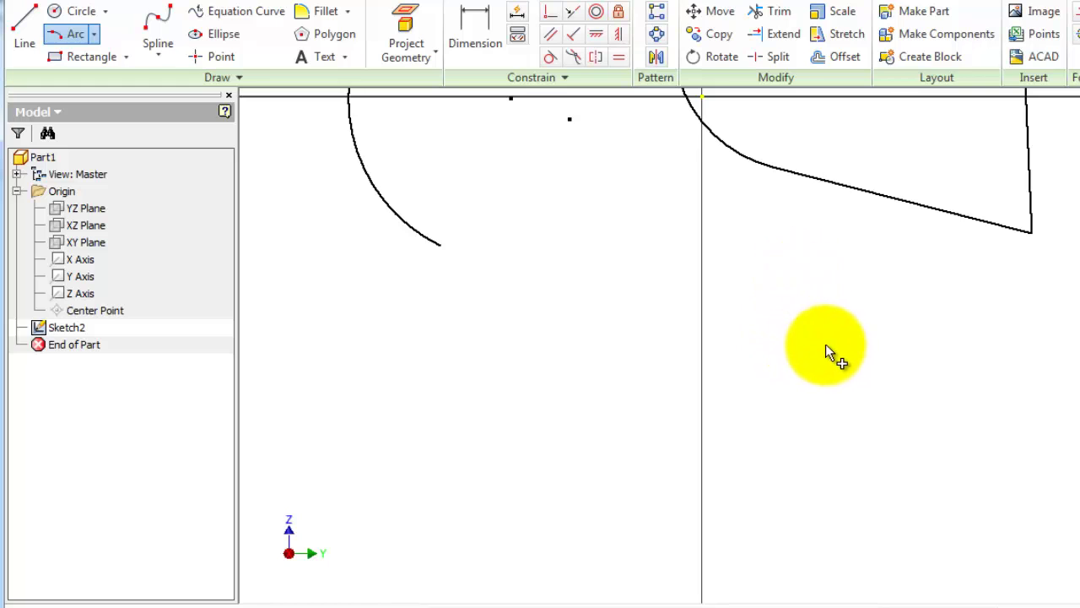
pyautogui.moveTo(827, 346); pyautogui.dragTo(802, 307, button='middle')
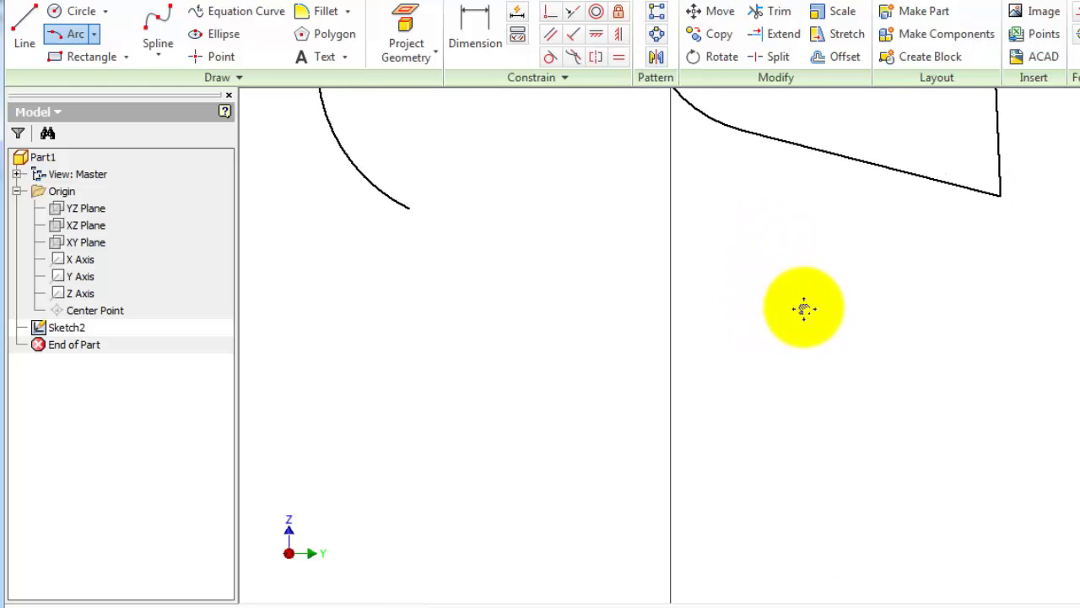
pyautogui.click(94, 35)
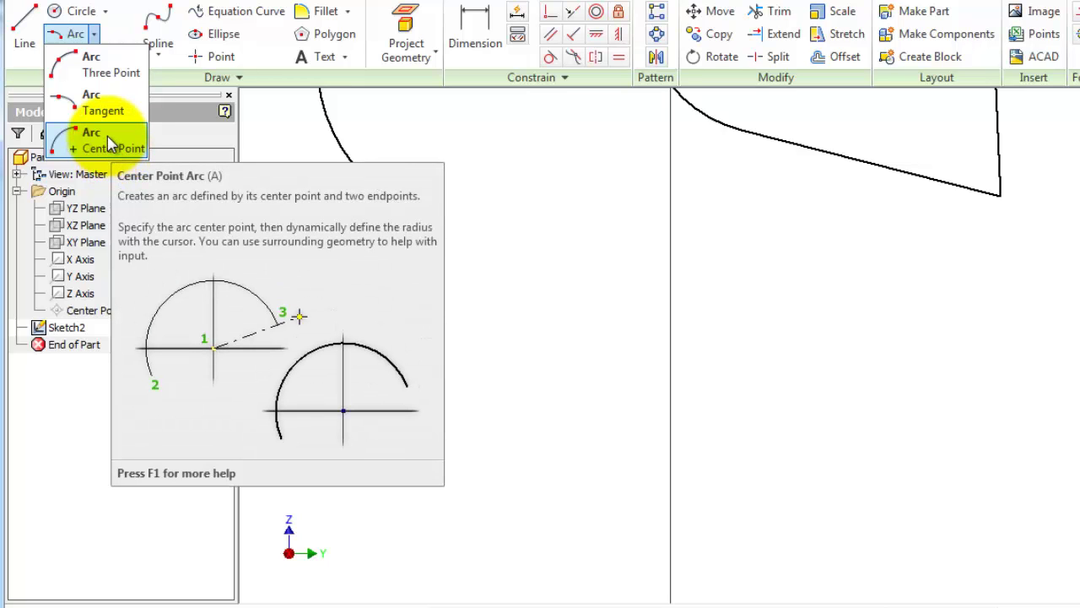
pyautogui.click(107, 139)
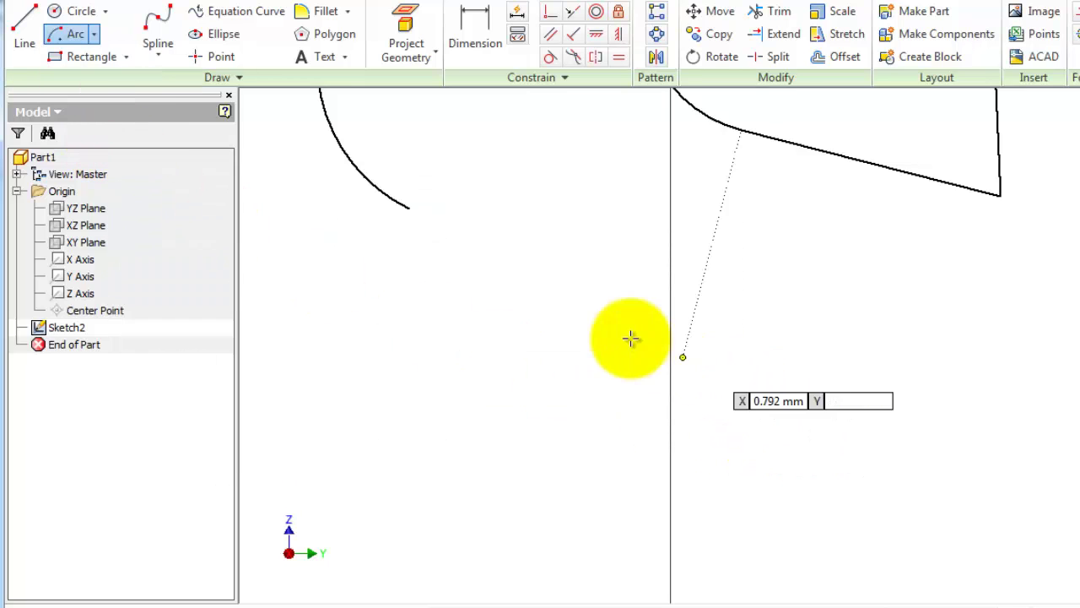
pyautogui.click(408, 210)
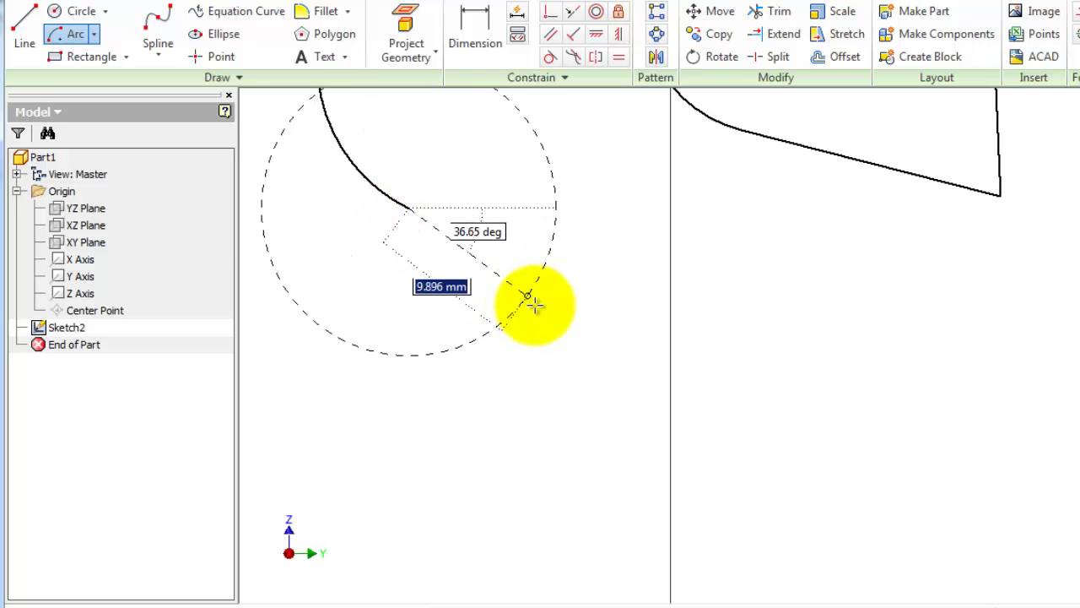
pyautogui.click(1000, 197)
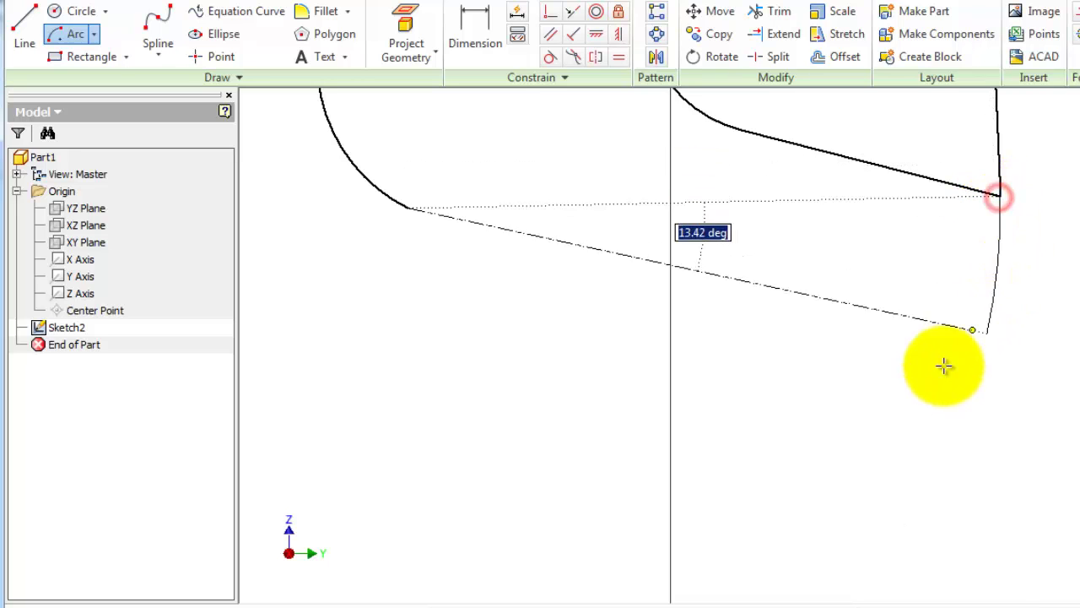
pyautogui.scroll(-5, 470, 494)
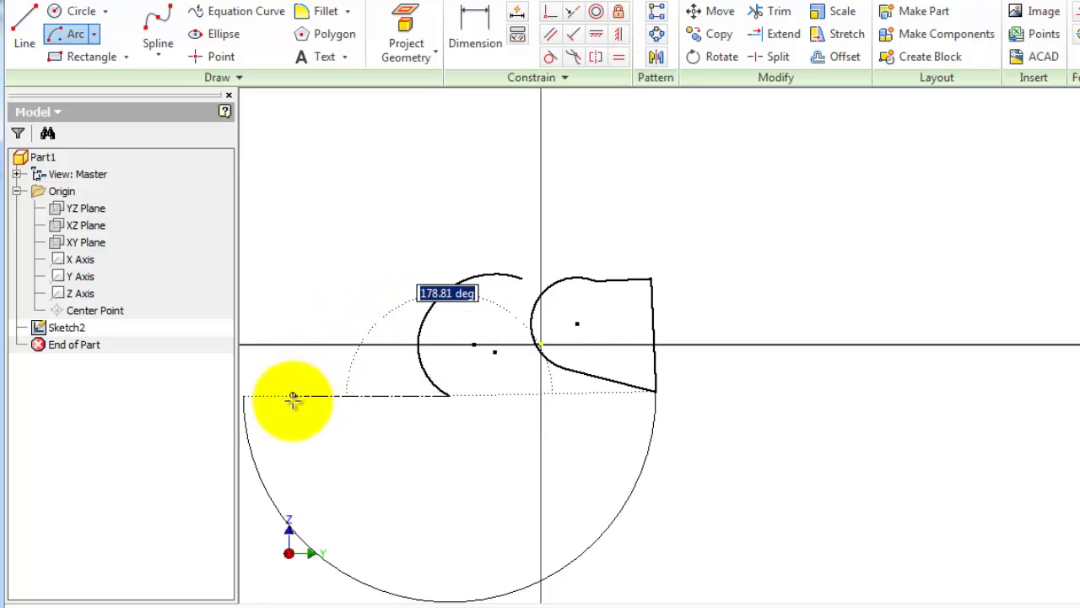
pyautogui.click(247, 394)
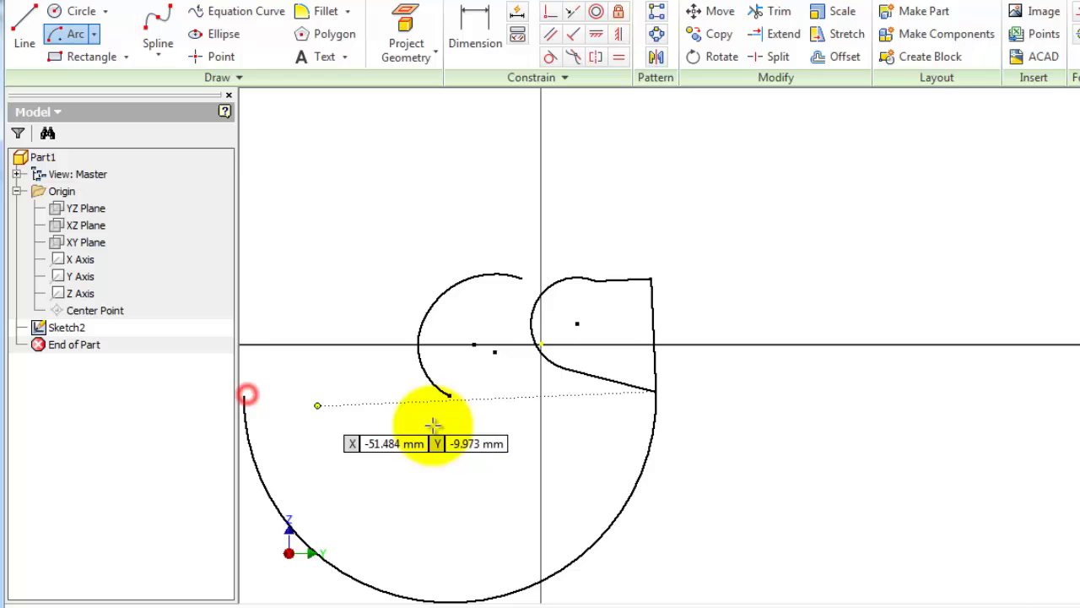